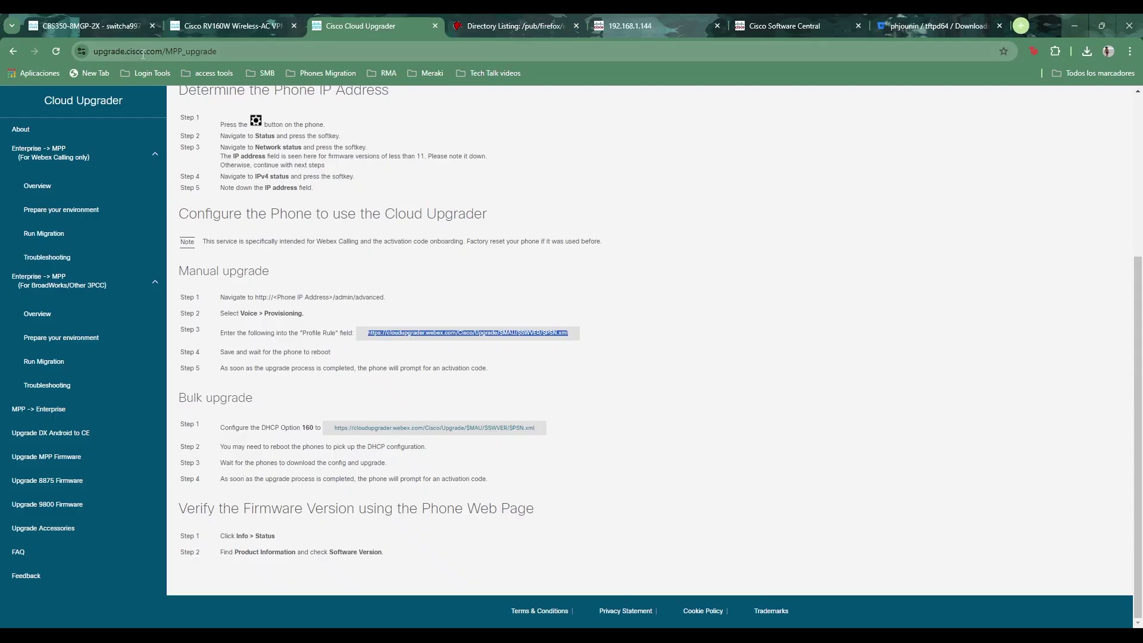
Copy the Profile Rule URL from Cloud Upgrader's Manual upgrade section.
left_click(644, 344)
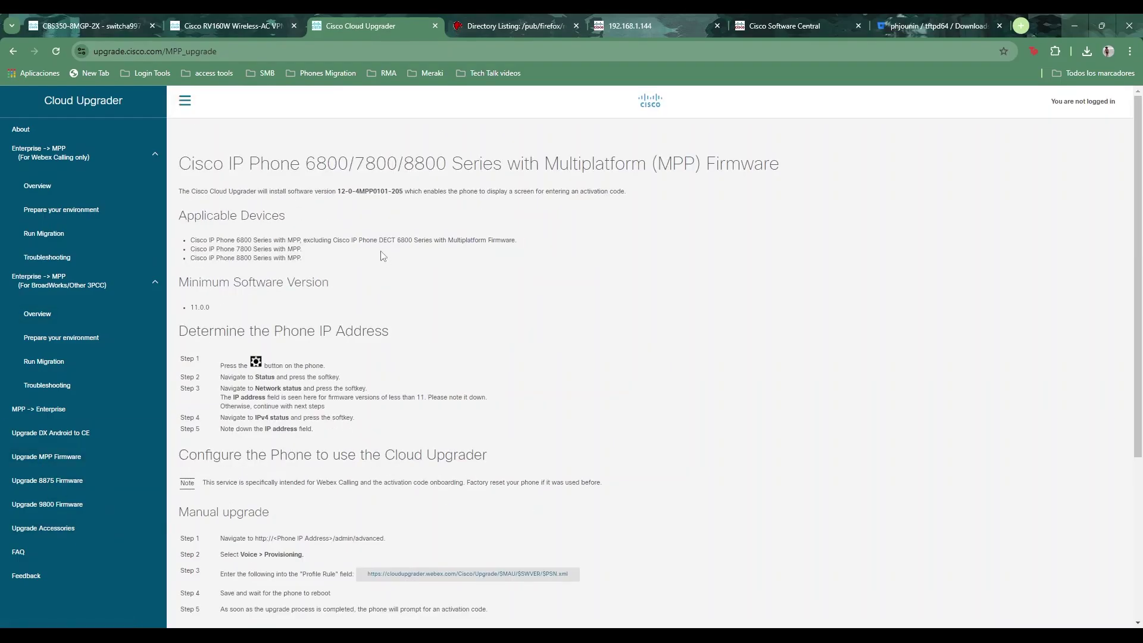
scroll(575, 365, "down", 4)
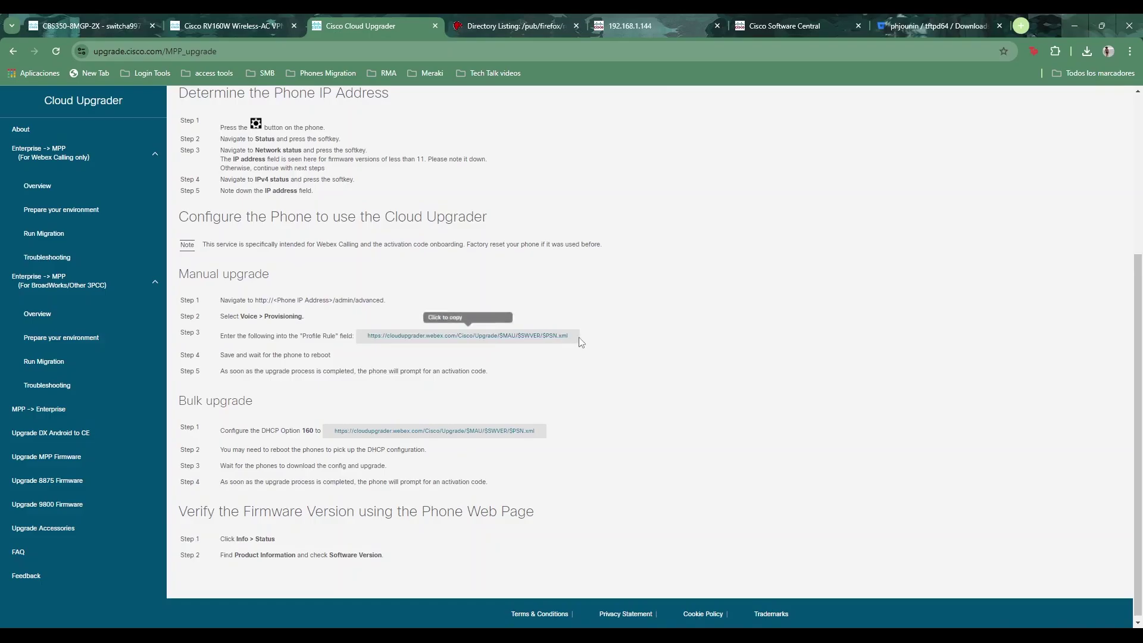
left_click_drag(579, 335, 358, 334)
key("ctrl+c")
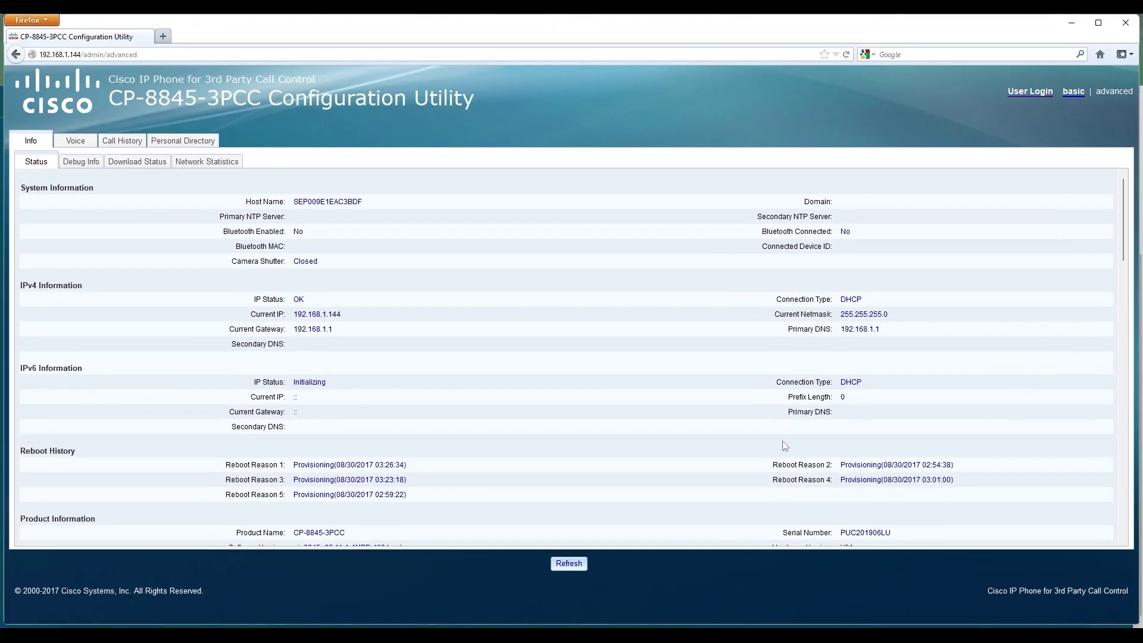
Replace the gds:// Profile Rule in Voice > Provisioning with the pasted Cloud Upgrader URL, and submit.
left_click(67, 148)
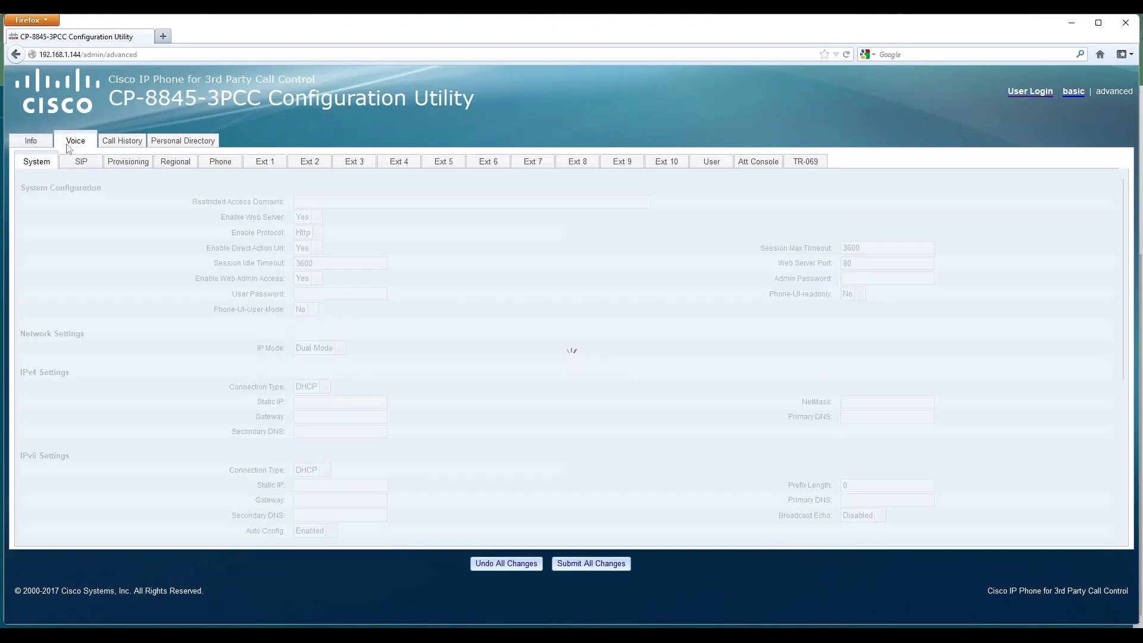
left_click(130, 162)
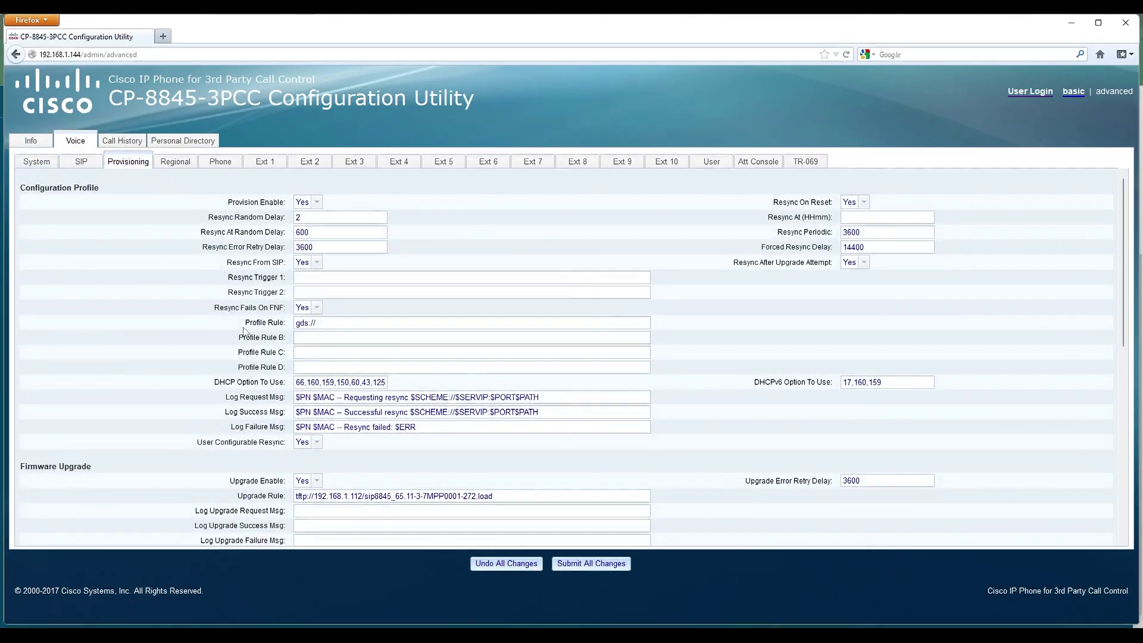
triple_click(331, 323)
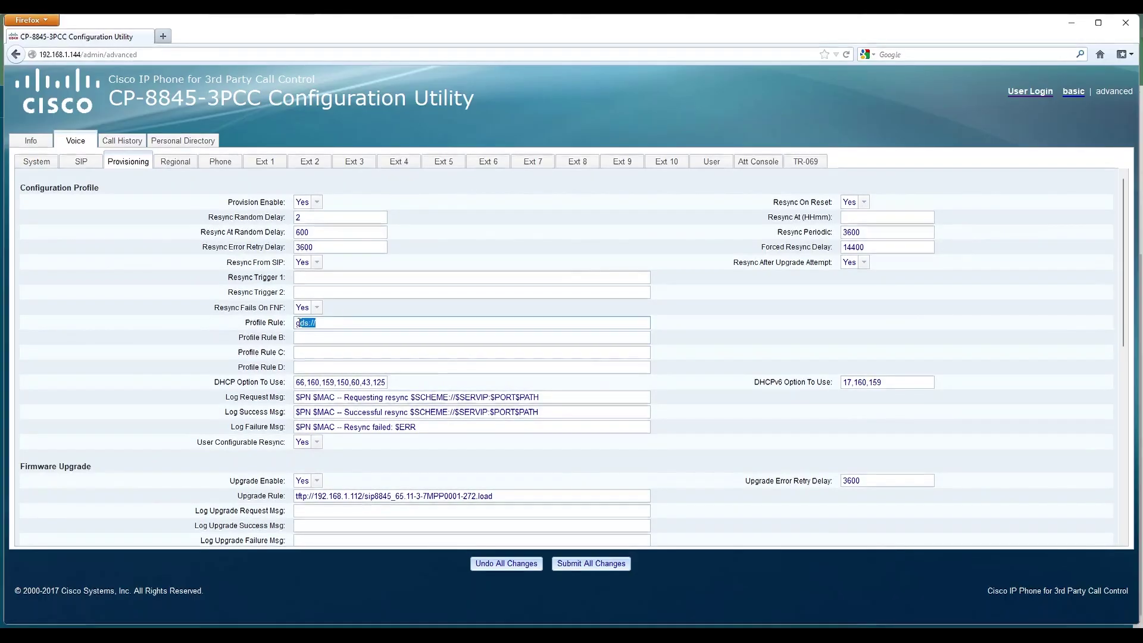
key("ctrl+v")
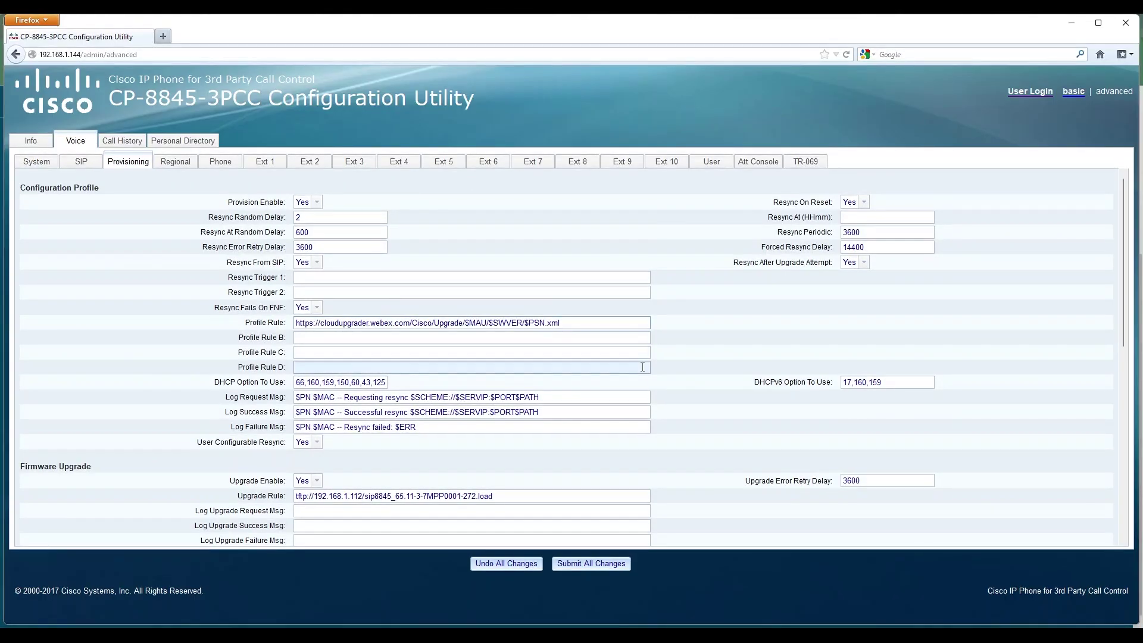
left_click(585, 564)
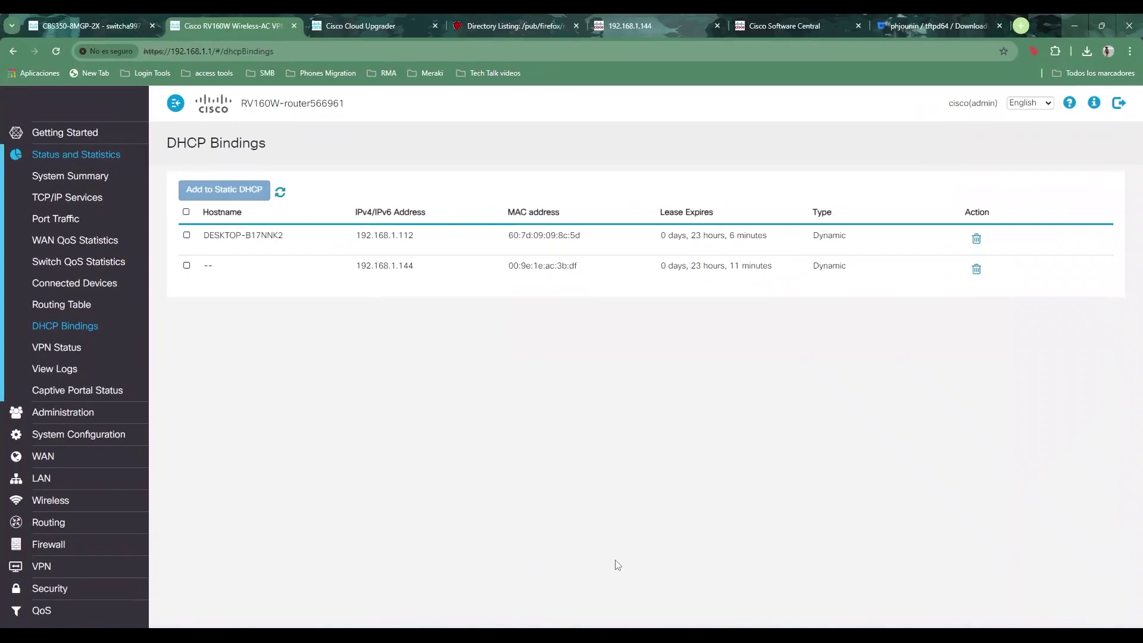
Show the router's DHCP Bindings, listing leases for 192.168.1.112 and the phone at 192.168.1.144.
left_click(65, 156)
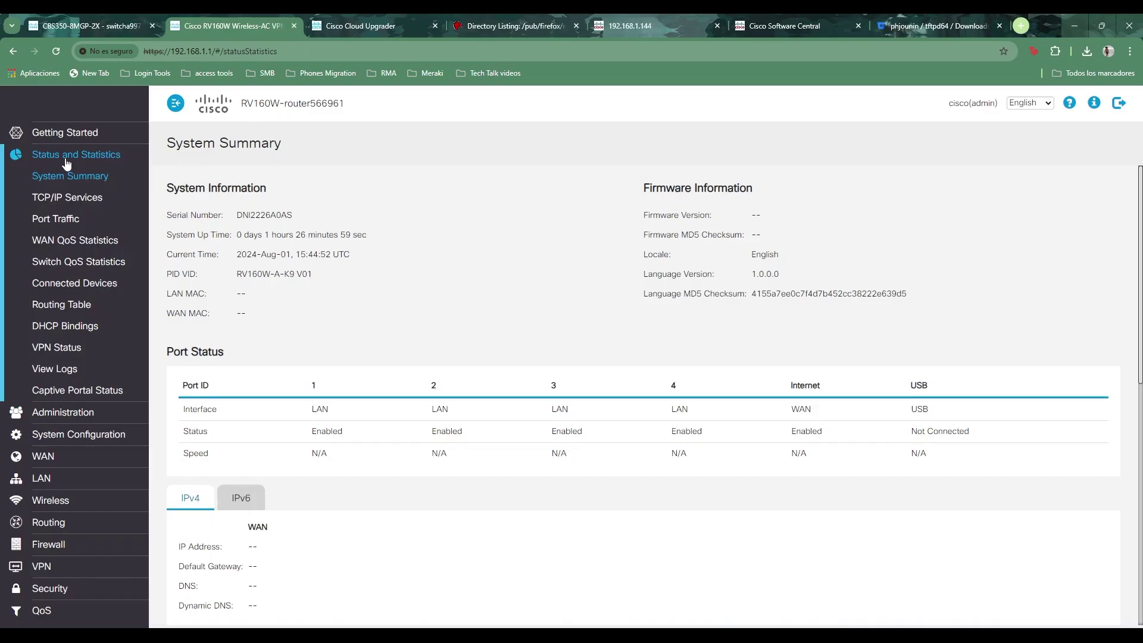
left_click(72, 330)
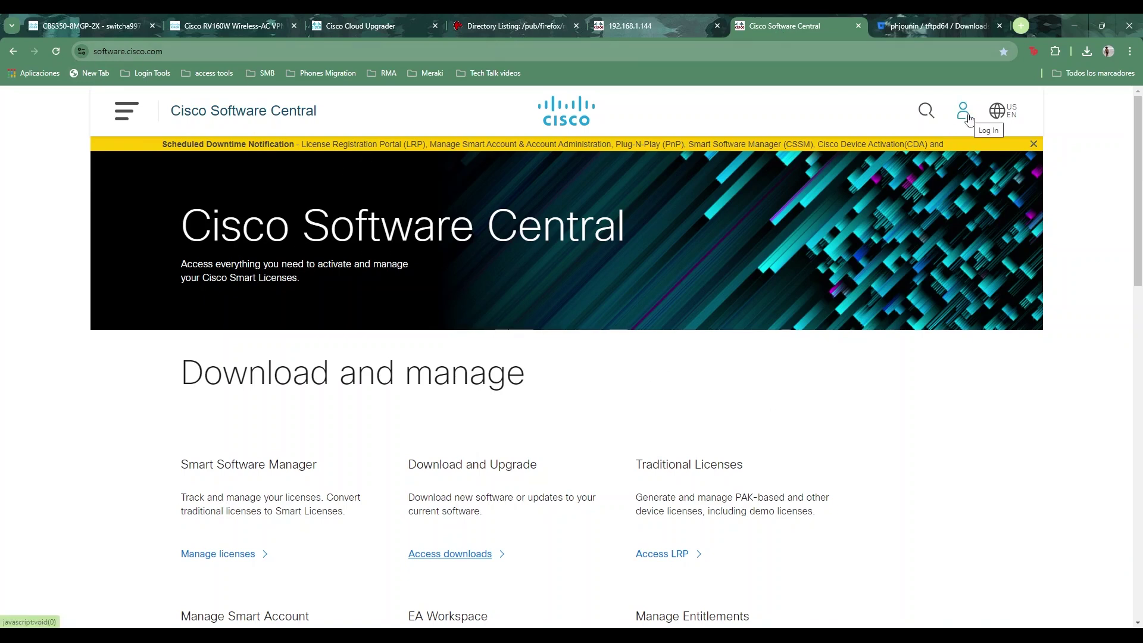
Download the IP Phone 8845 Multiplatform Firmware 12.0.4 zip, accepting Cisco's General Terms.
left_click(451, 554)
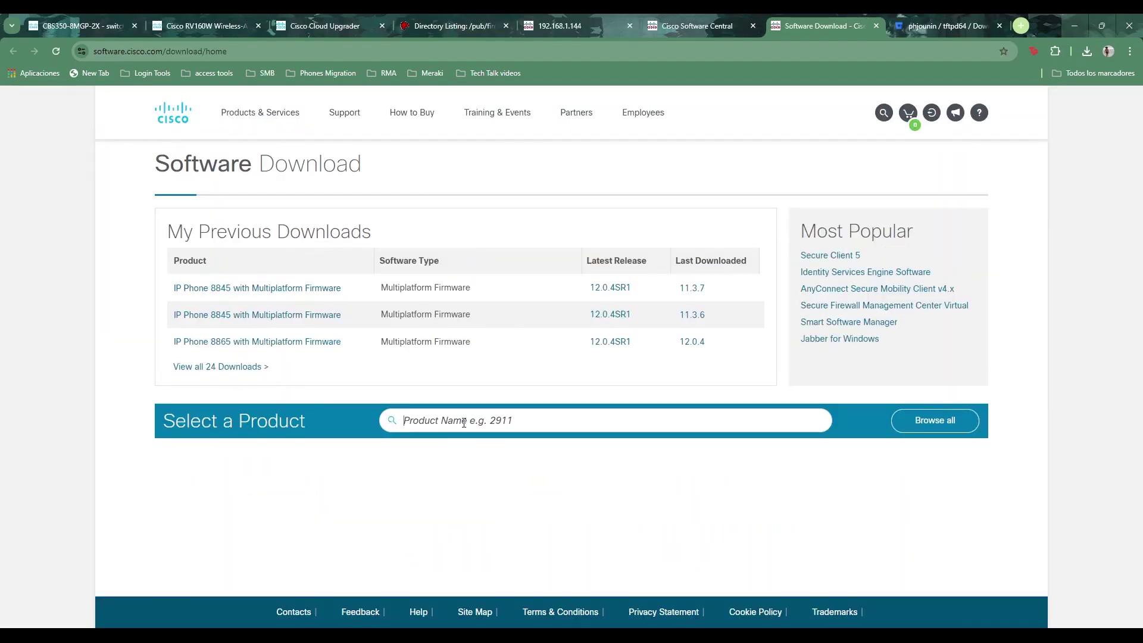
type("8845")
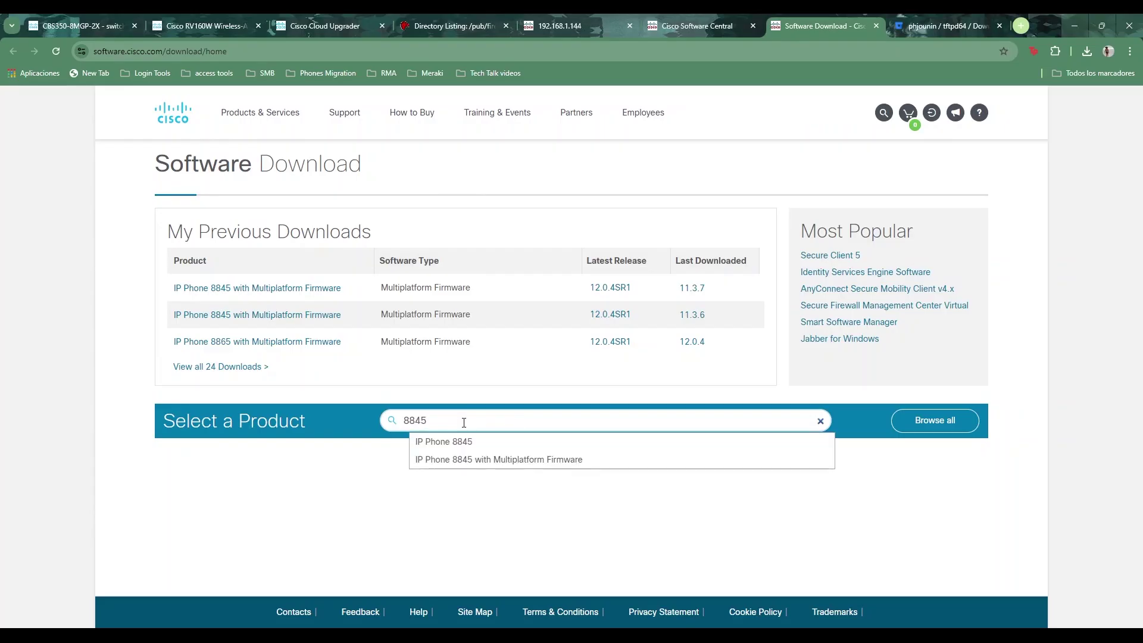
left_click(506, 459)
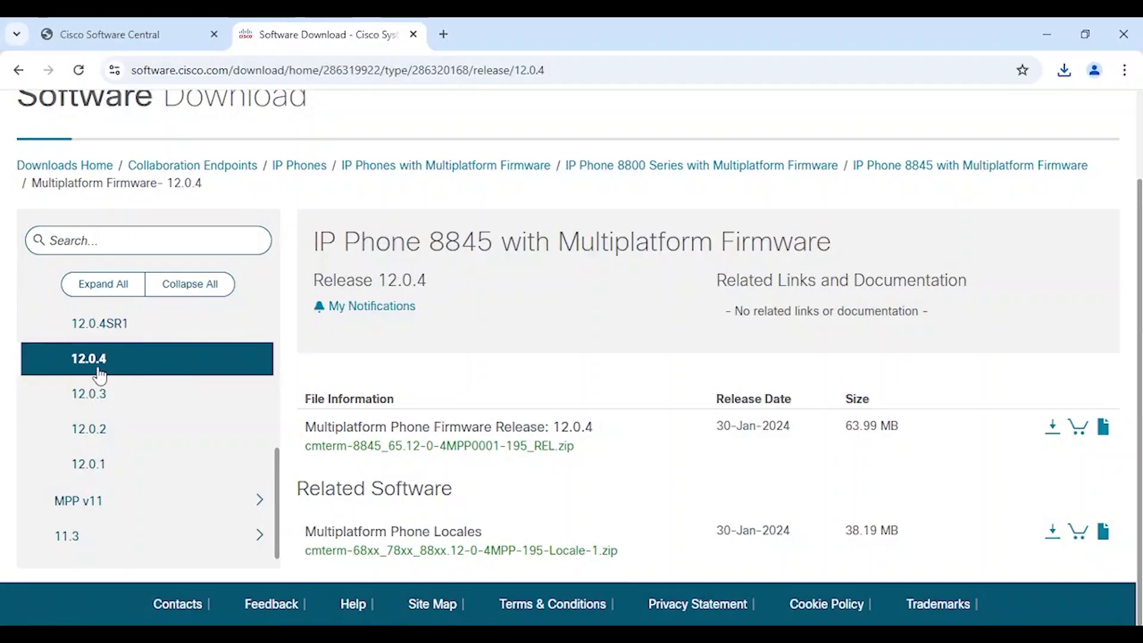
mouse_move(438, 445)
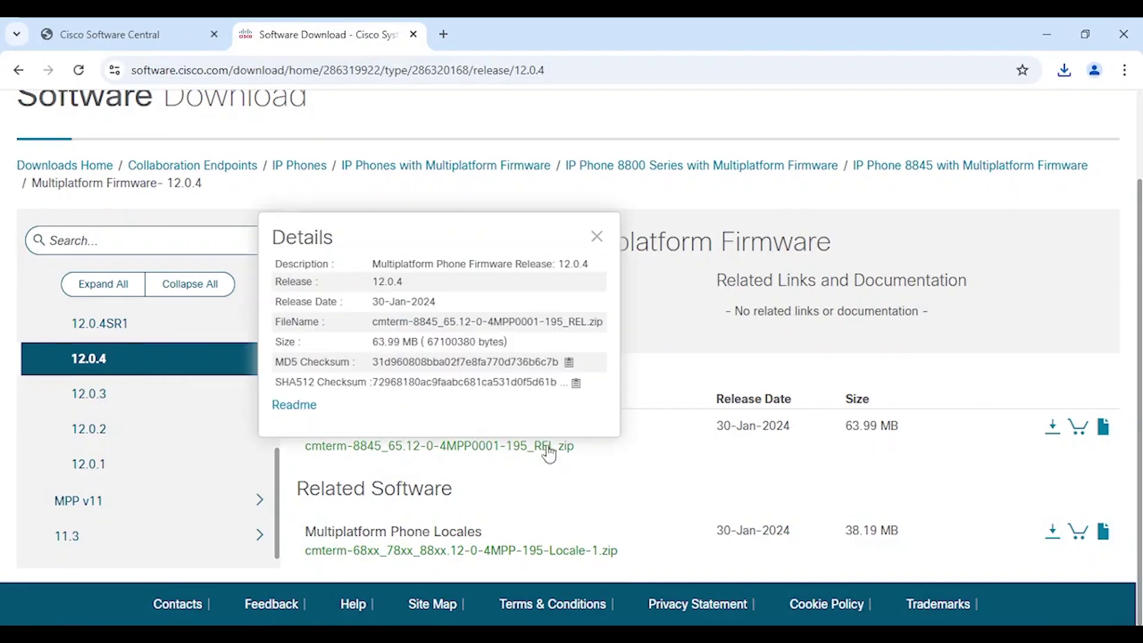
left_click(1052, 429)
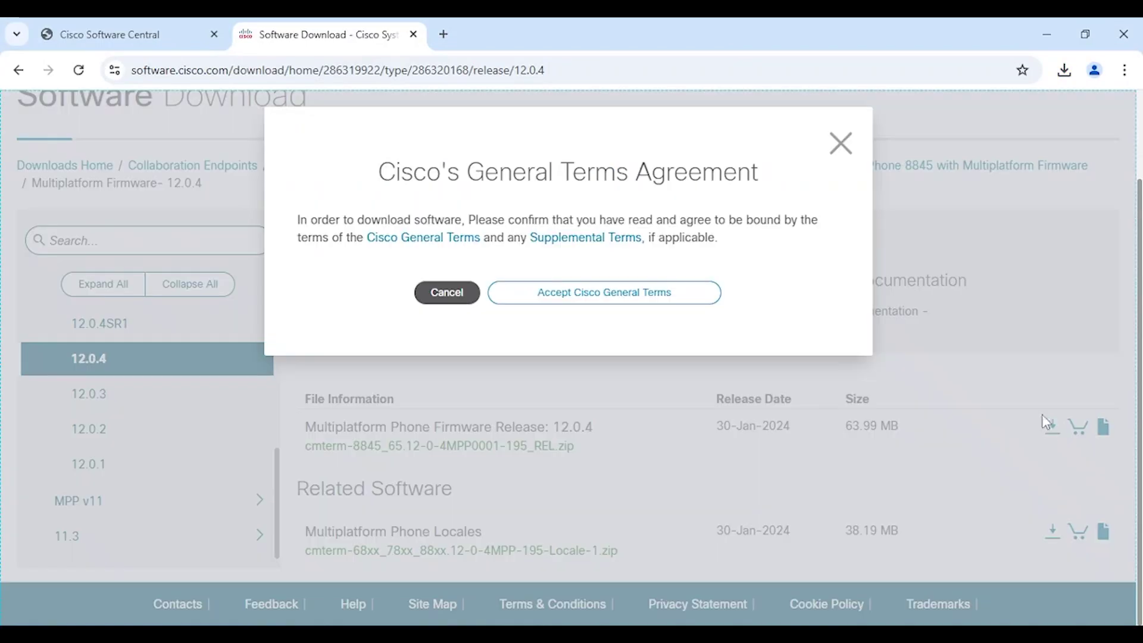
left_click(582, 297)
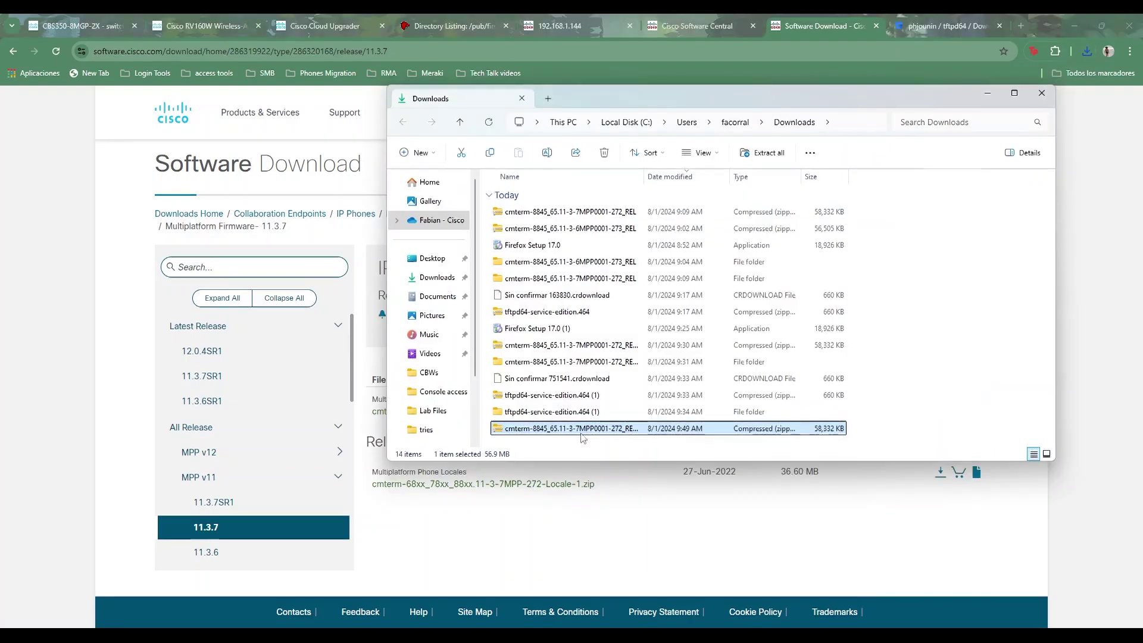
Extract the cmterm-8845 firmware zip into a new folder and minimize that folder's window.
left_click(619, 255)
left_click(678, 443)
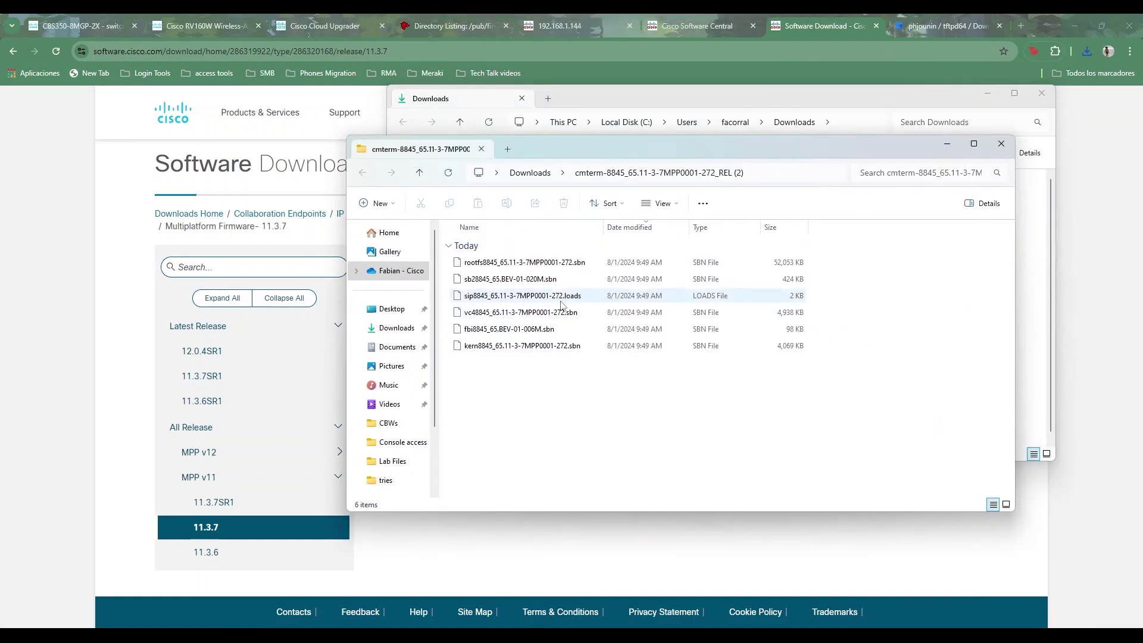
left_click(947, 145)
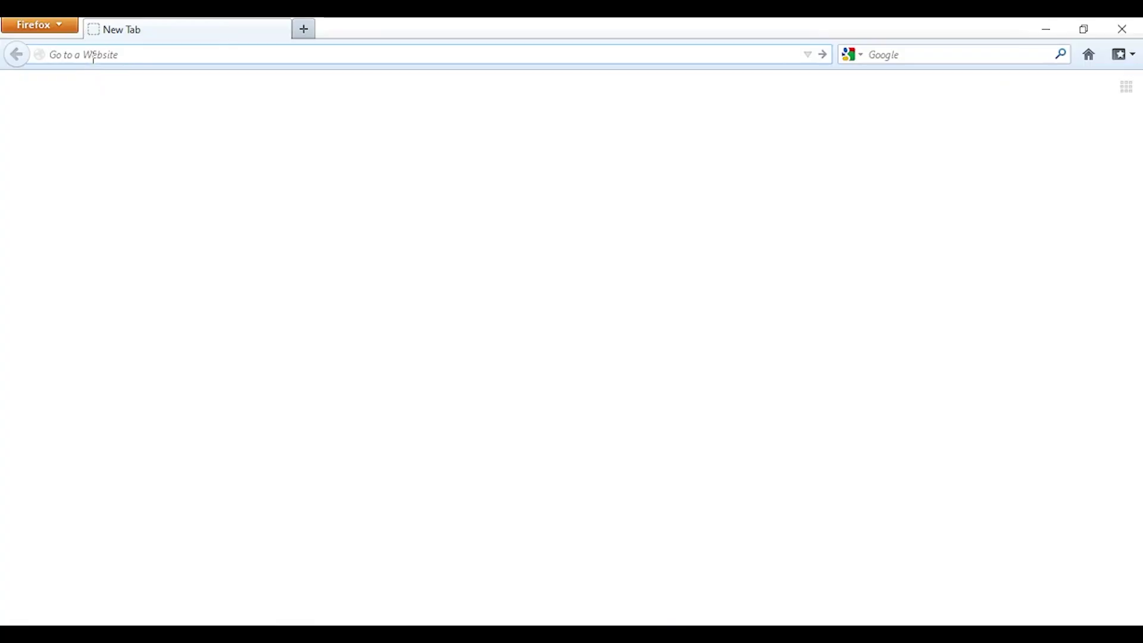
type("http://192.168.1.144/ad")
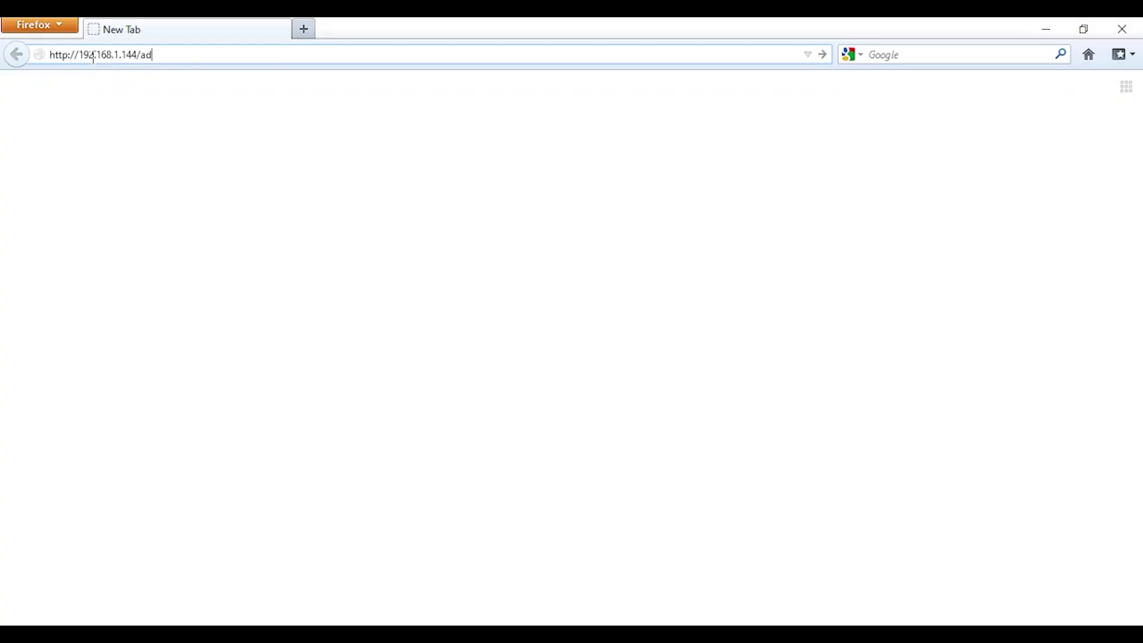
type("min/upgra")
type("de?http://")
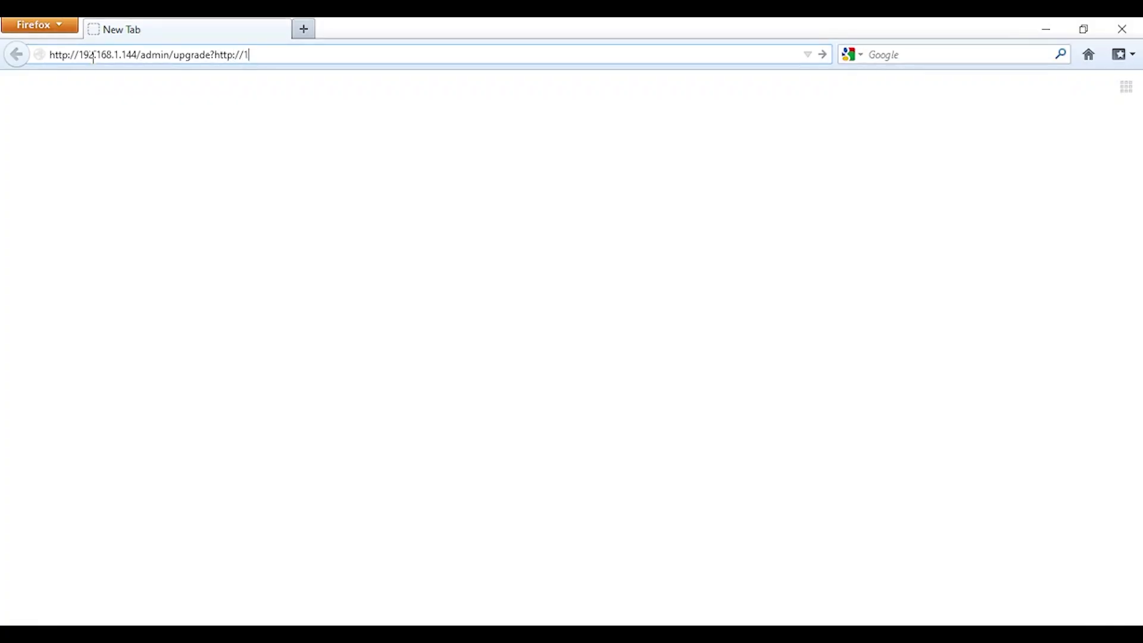
type("168")
type(".1.112/")
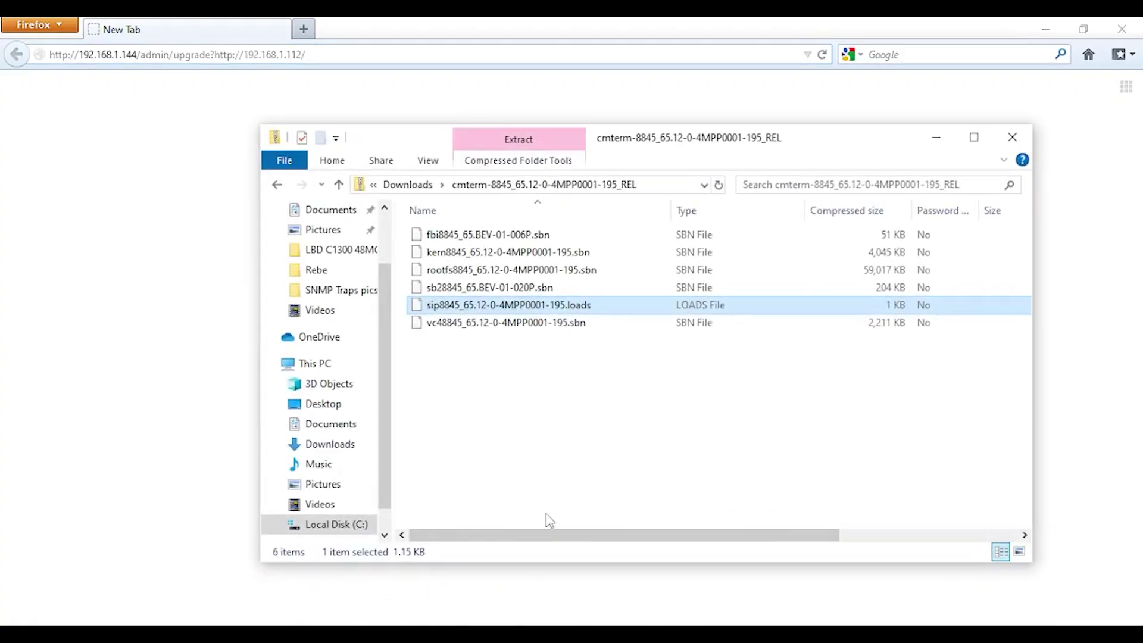
right_click(545, 306)
left_click(622, 412)
right_click(444, 283)
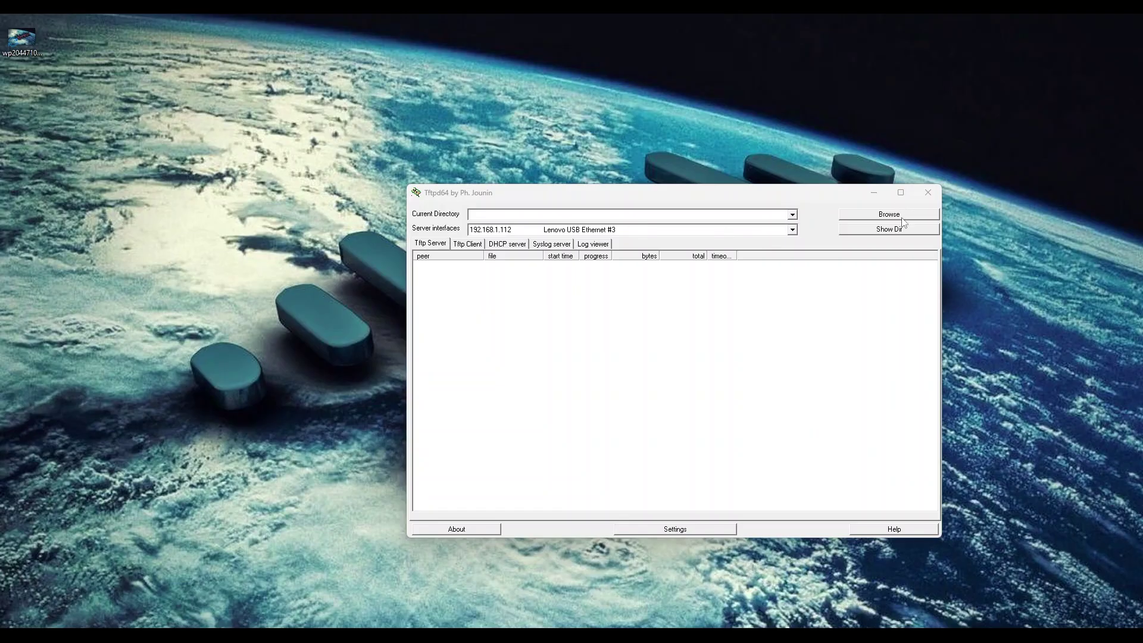
Set Tftpd64's directory to the extracted cmterm-8845_65.11-3-7MPP0001-272_REL folder.
left_click(903, 218)
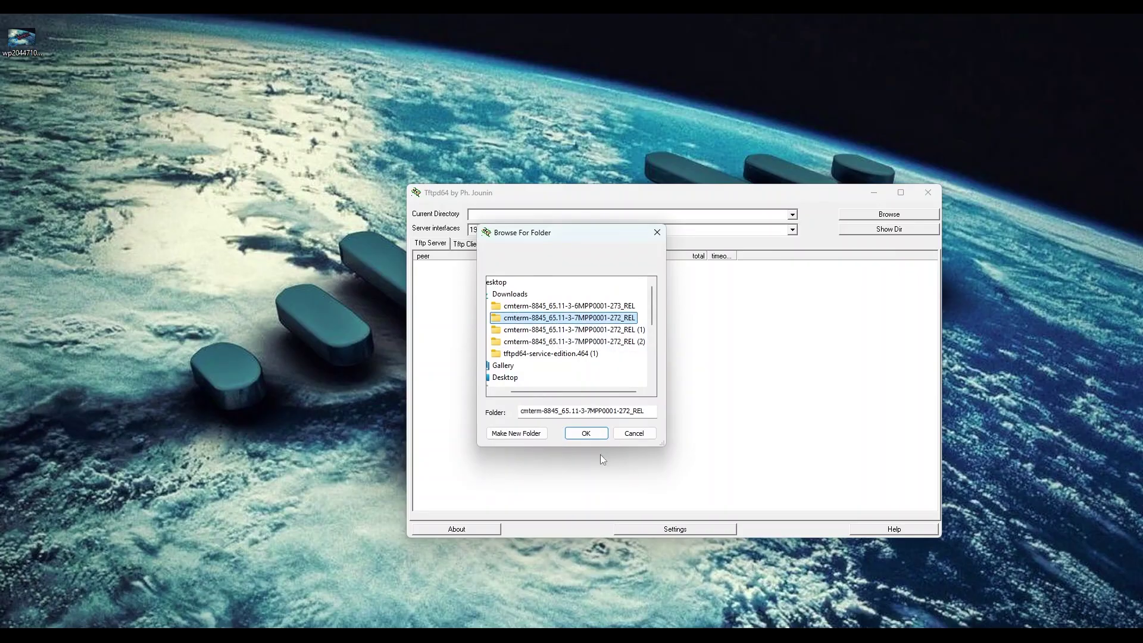
left_click(584, 433)
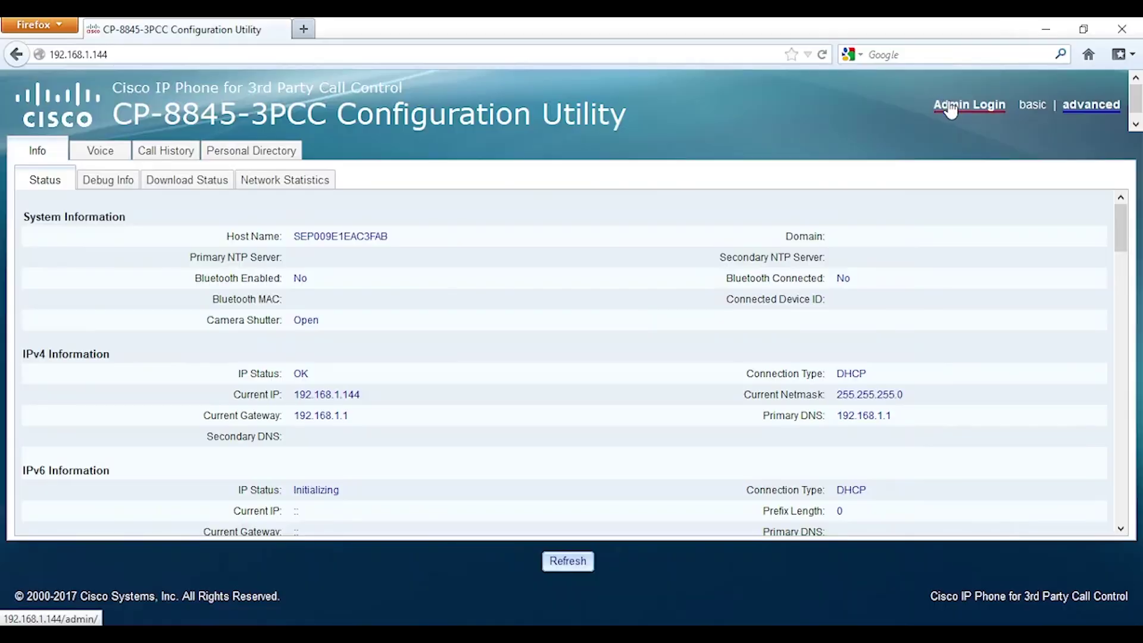
As admin in advanced view, set Upgrade Rule to tftp://192.168.1.112/sip8845_65.12-0-4MPP0001-195.loads.
left_click(951, 107)
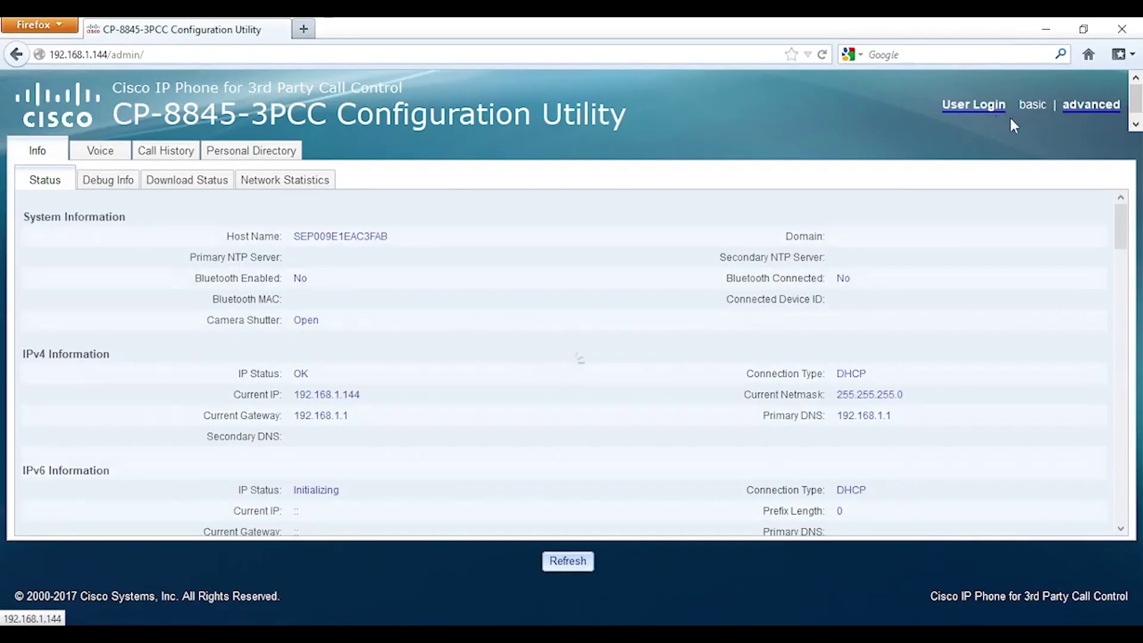
left_click(1079, 107)
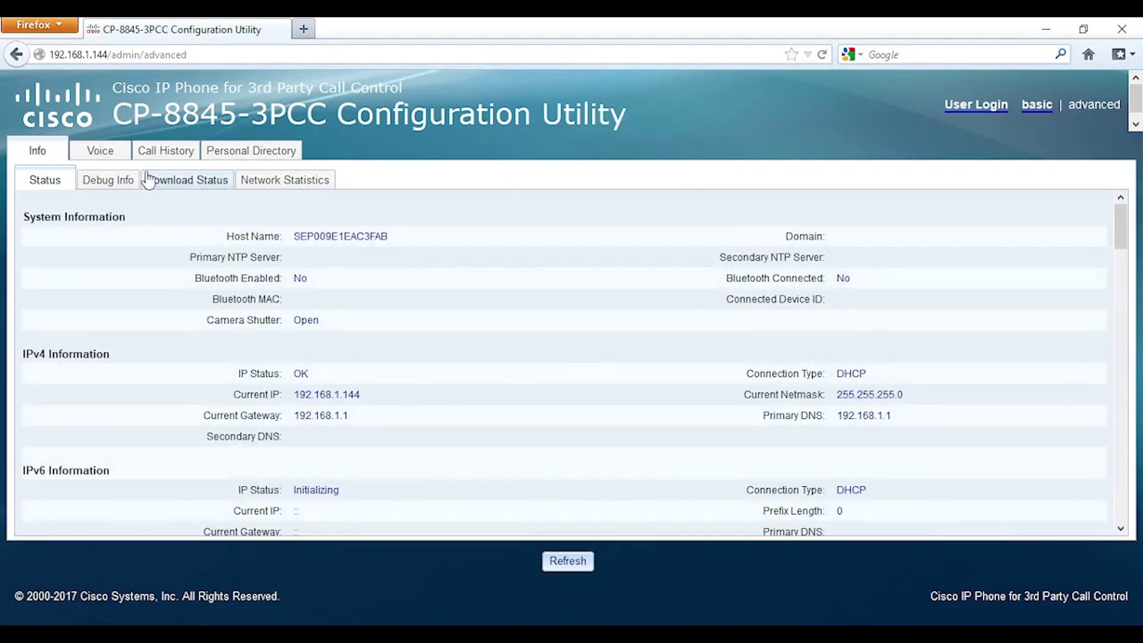
left_click(100, 151)
left_click(192, 182)
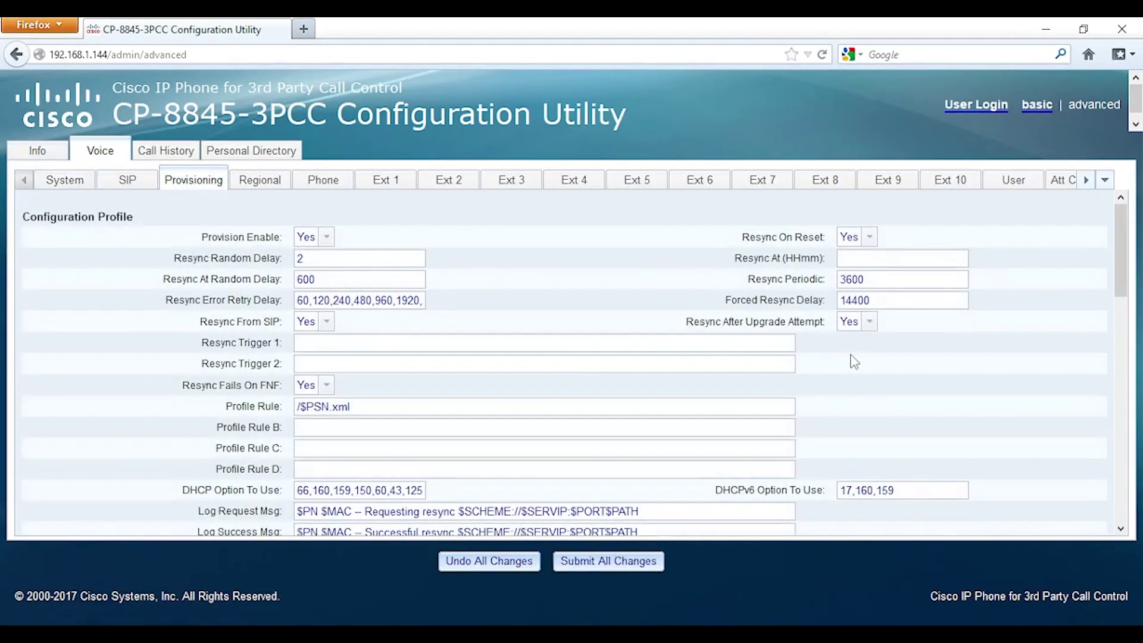
scroll(318, 244, "down", 10)
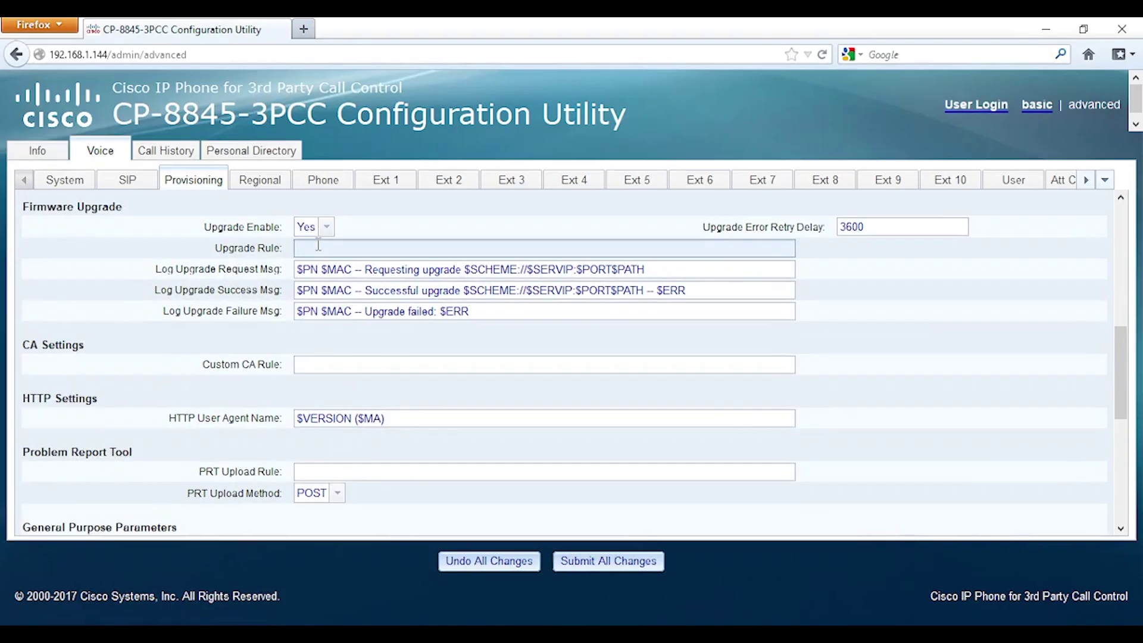
left_click(318, 248)
type("tftp:")
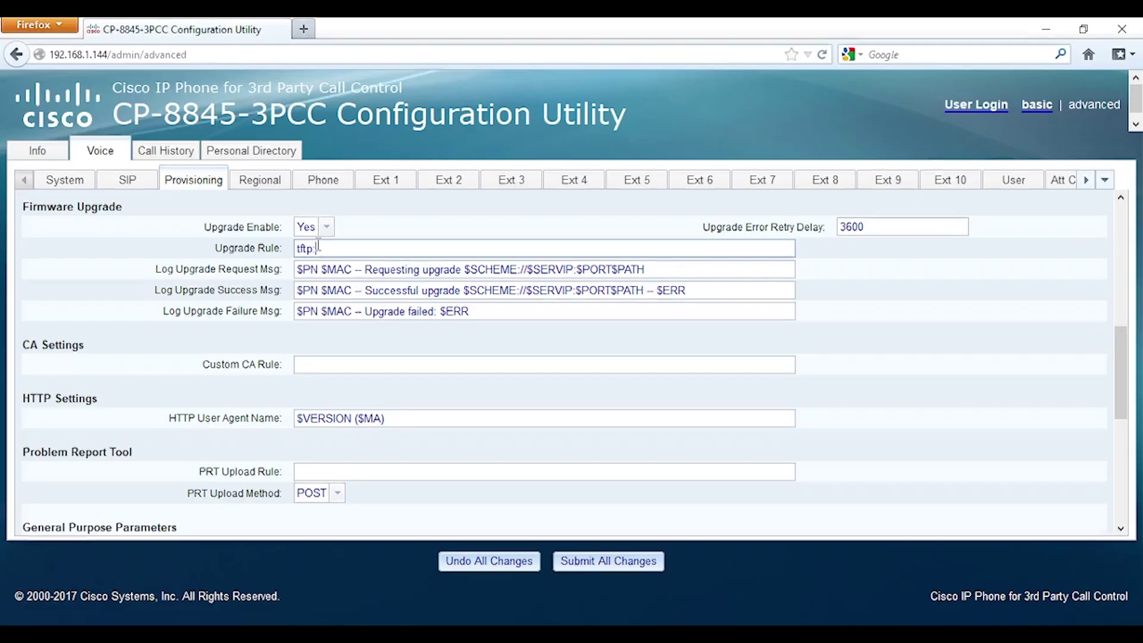
type("//192.16")
type("8.1.112/")
type("sip8845_65.12-0-4MPP0001-195.loads")
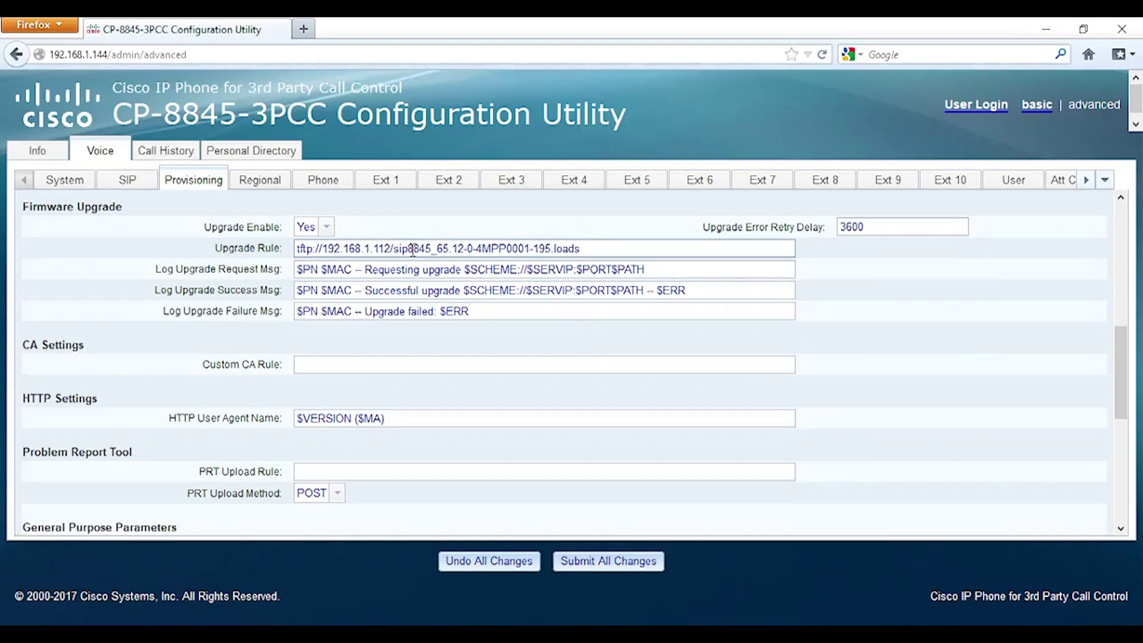
Submit the TFTP Upgrade Rule change to the phone.
left_click(606, 562)
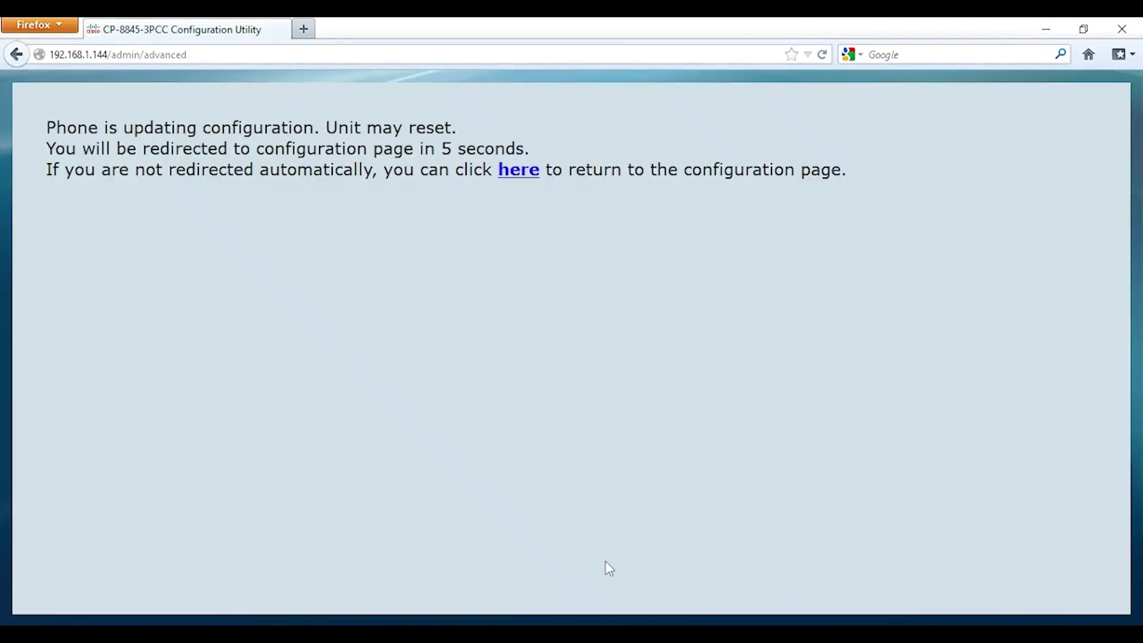